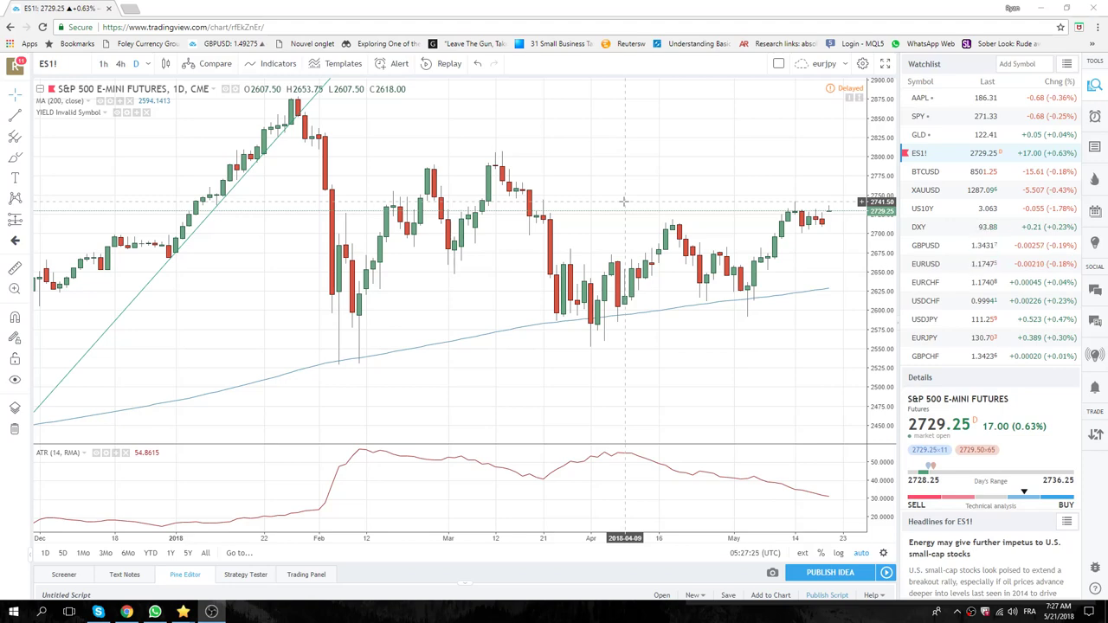
Step: Load GBPUSD on the 1-hour timeframe and zoom out to show more hourly history
left_click(919, 248)
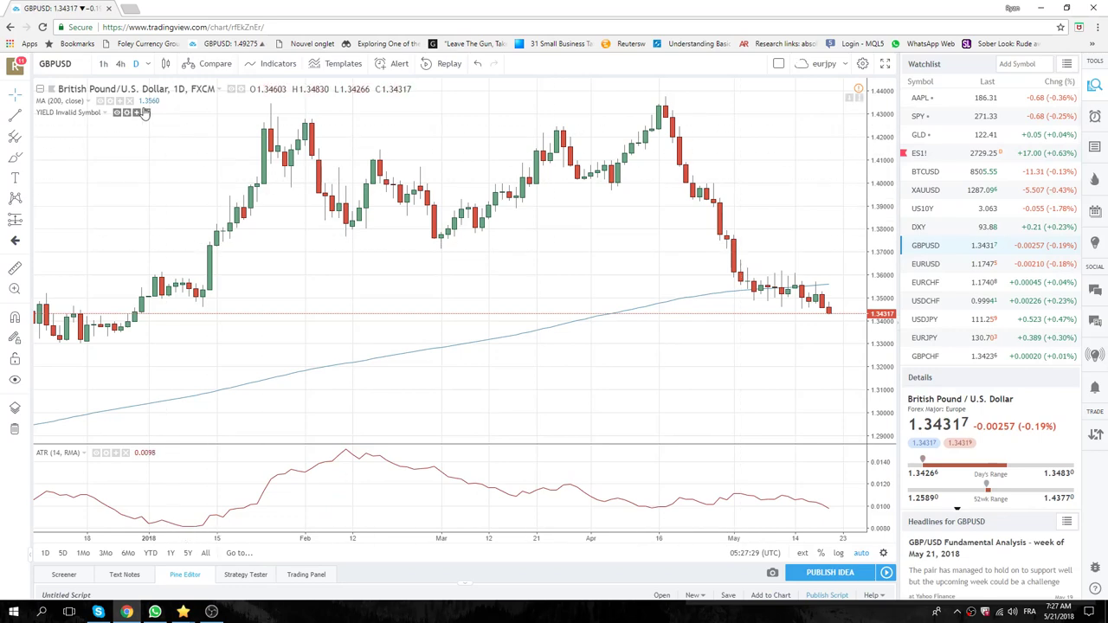
left_click(102, 66)
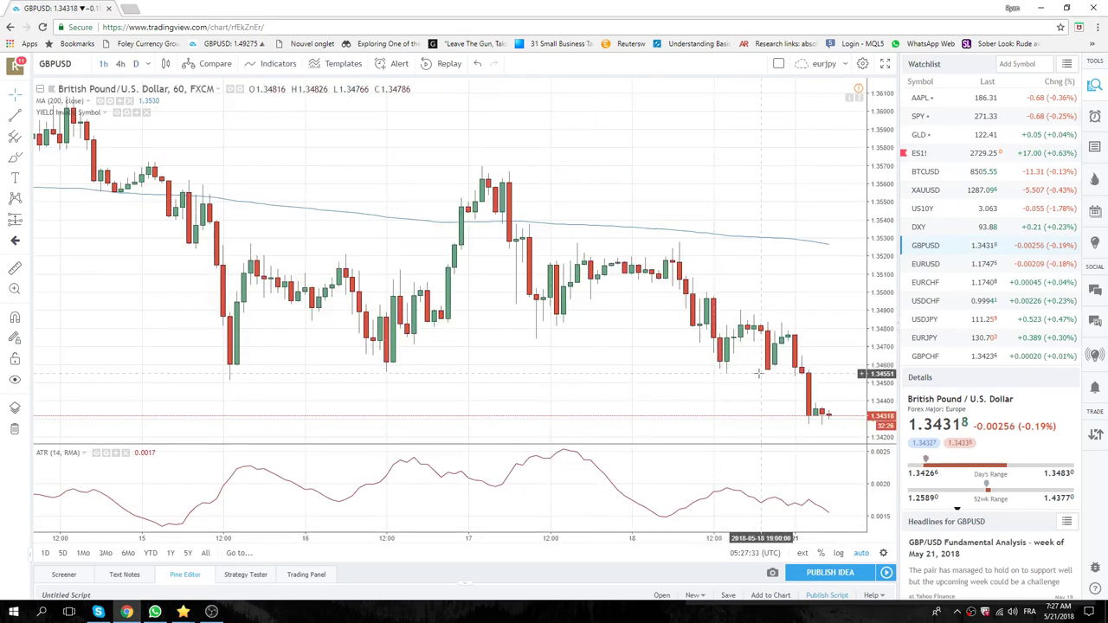
scroll(758, 373, "down", 2)
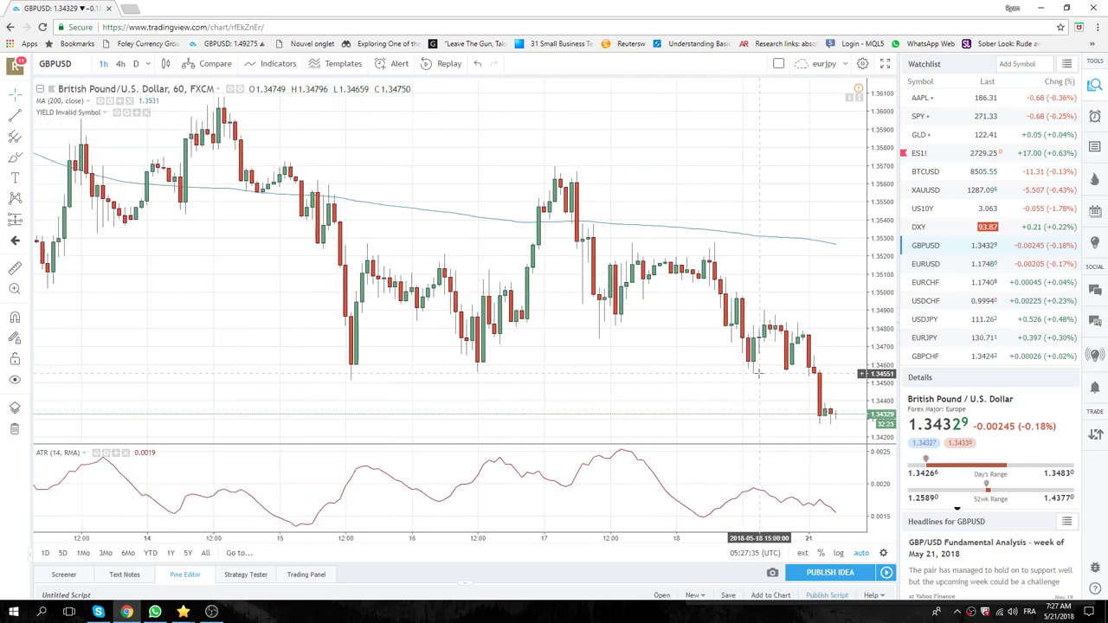
scroll(758, 374, "down", 1)
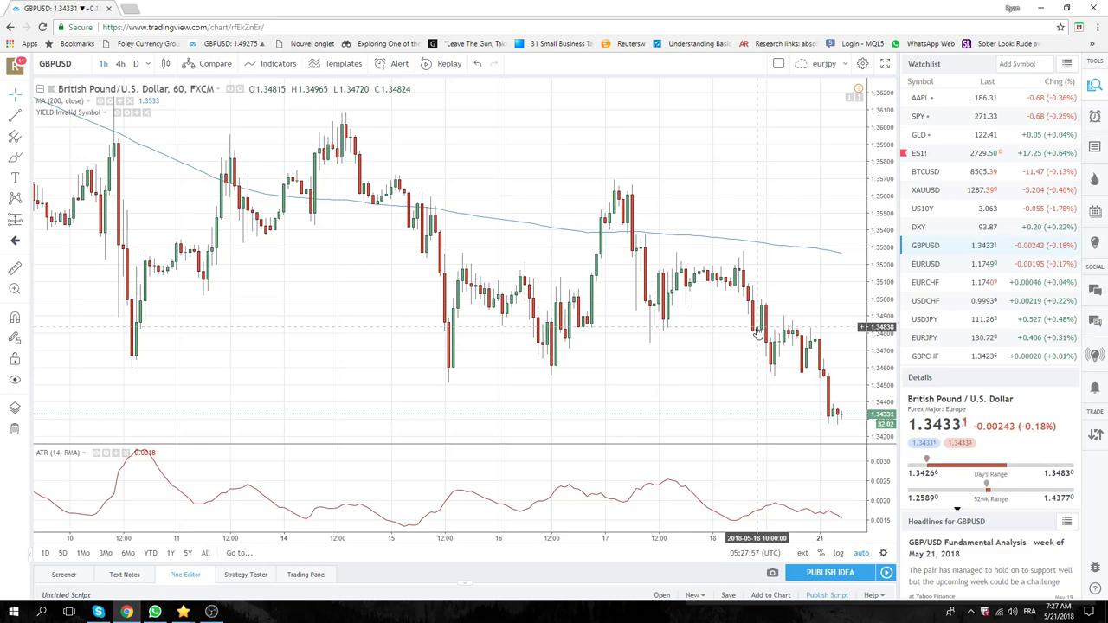
scroll(756, 320, "down", 4)
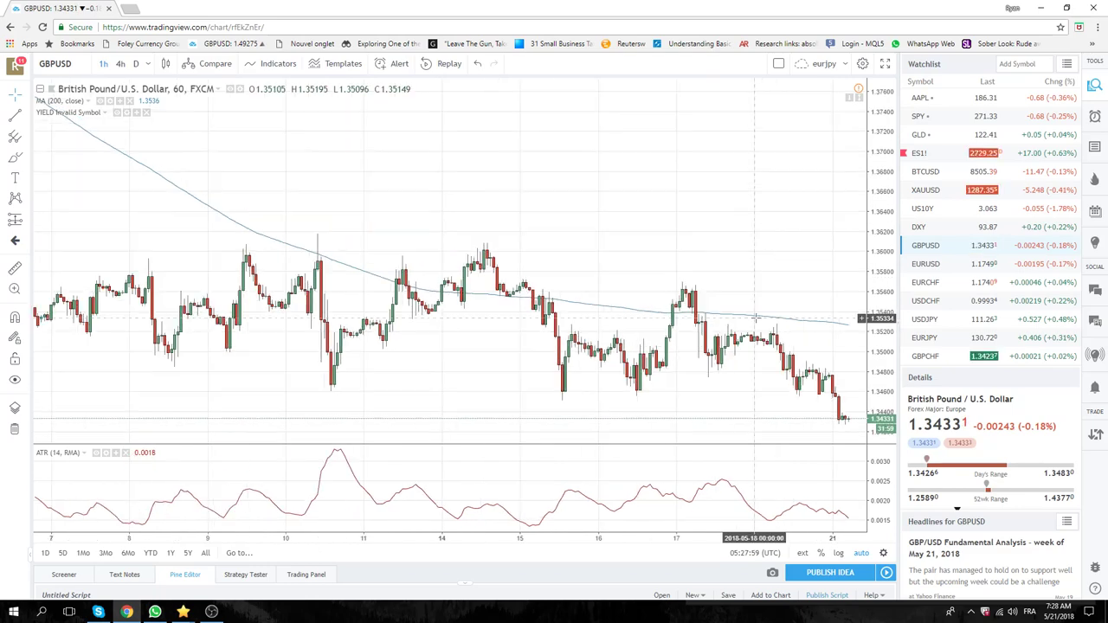
scroll(760, 325, "up", 4)
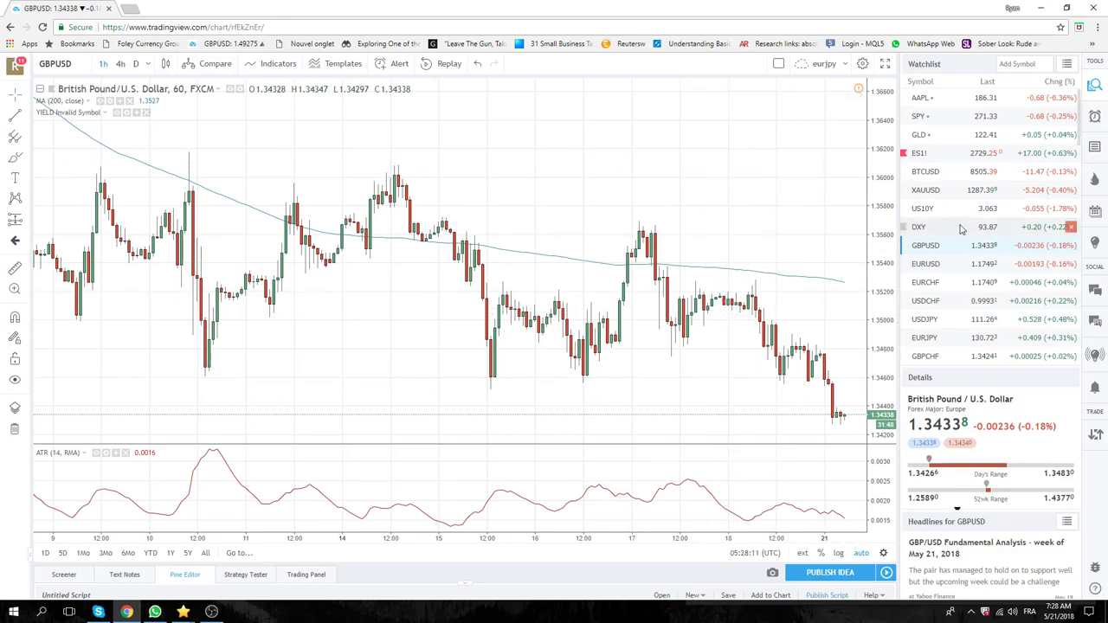
scroll(949, 255, "down", 2)
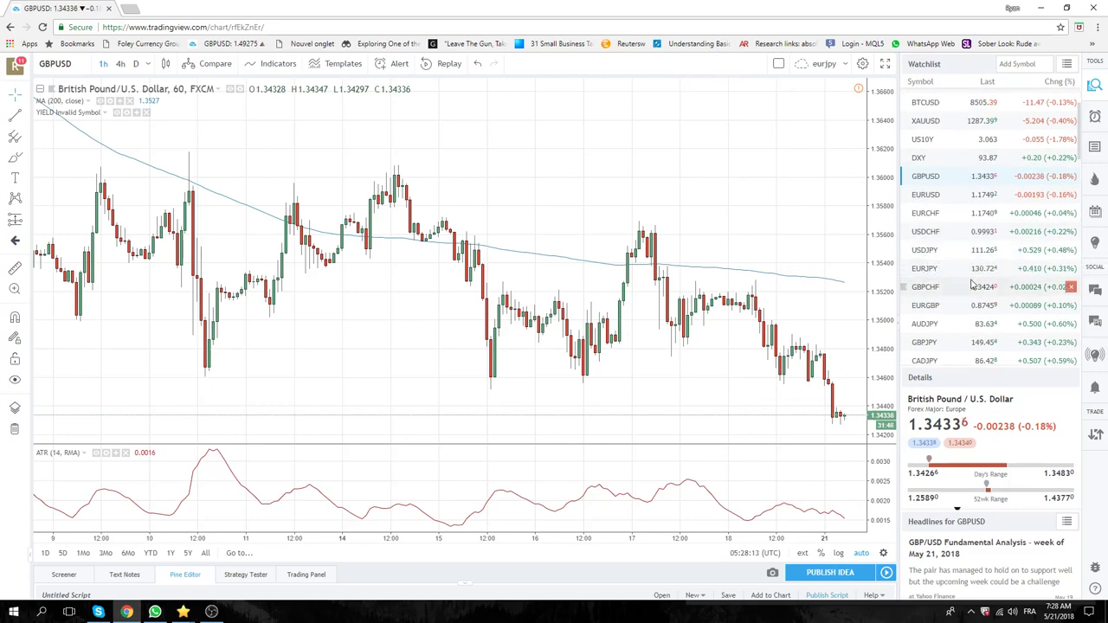
Step: Load GBPJPY from the watchlist and set its interval to 60 minutes
left_click(925, 343)
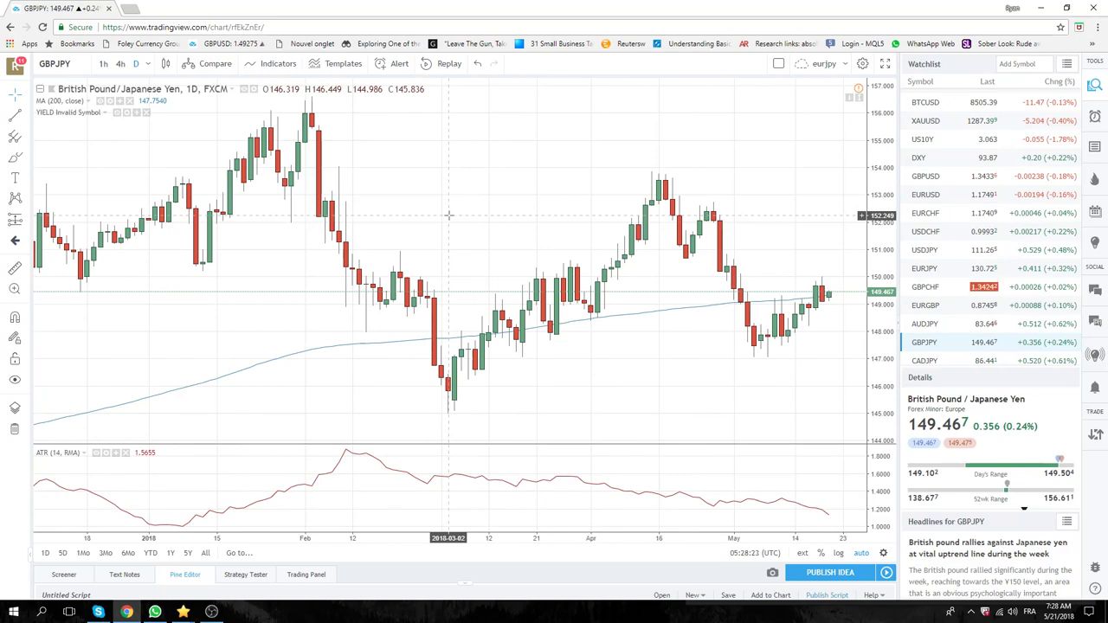
type("60")
key("Return")
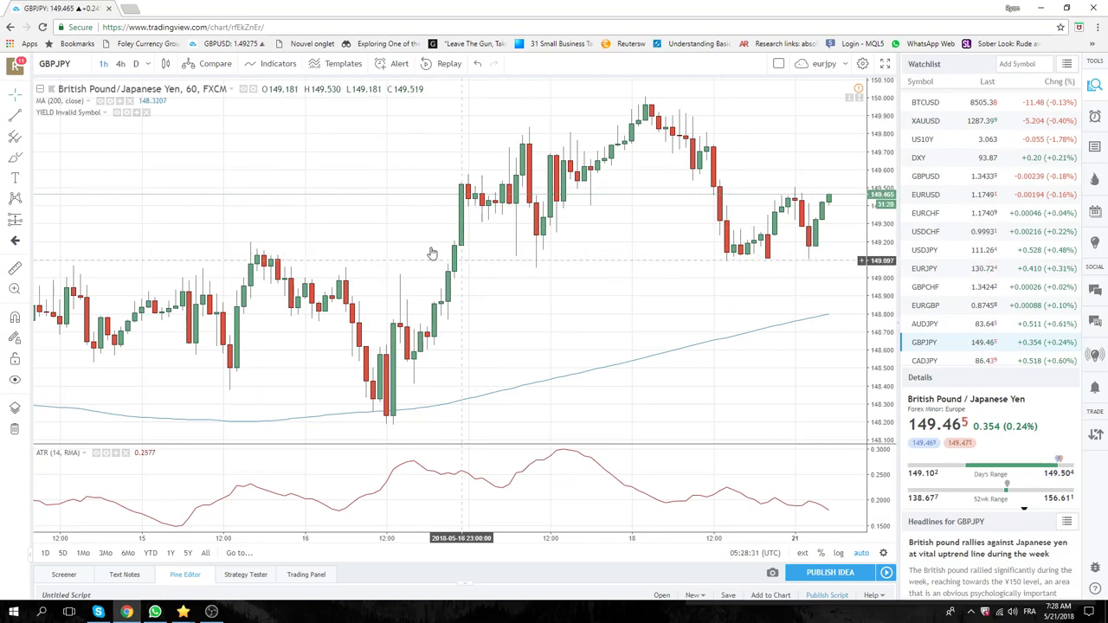
Step: Switch the GBPJPY chart from hourly to the 1D interval and scroll the watchlist
left_click(135, 65)
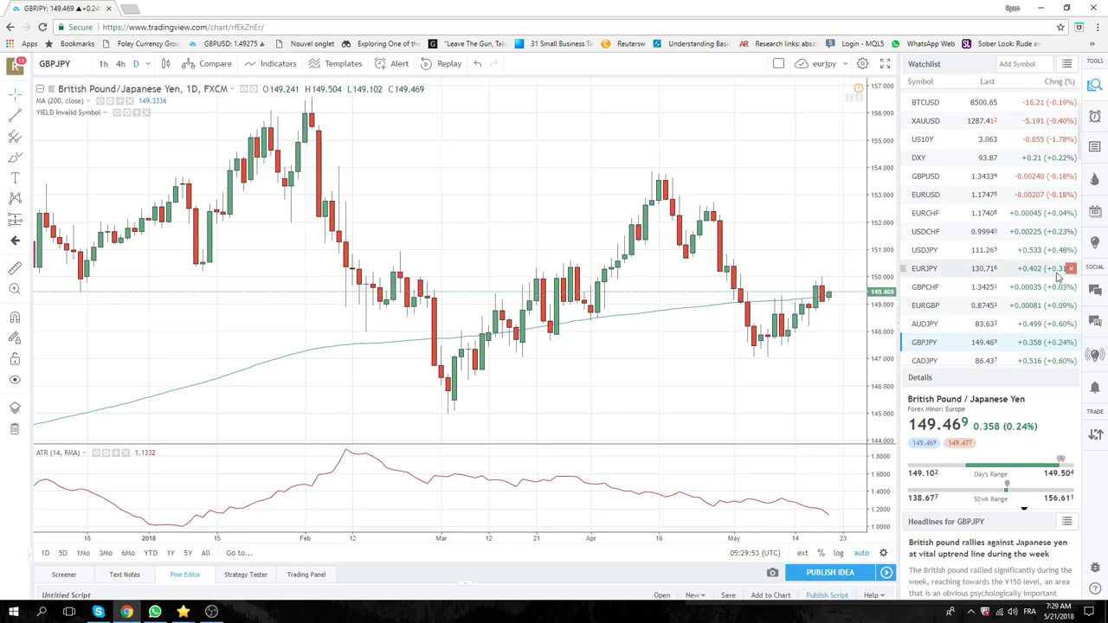
scroll(1004, 261, "down", 3)
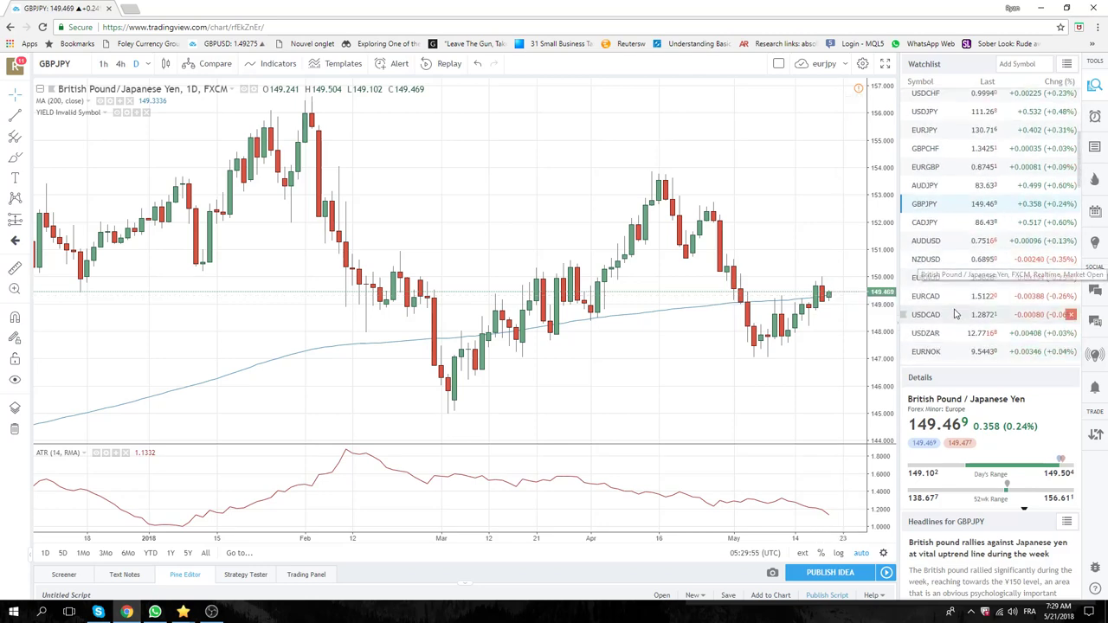
scroll(967, 274, "down", 1)
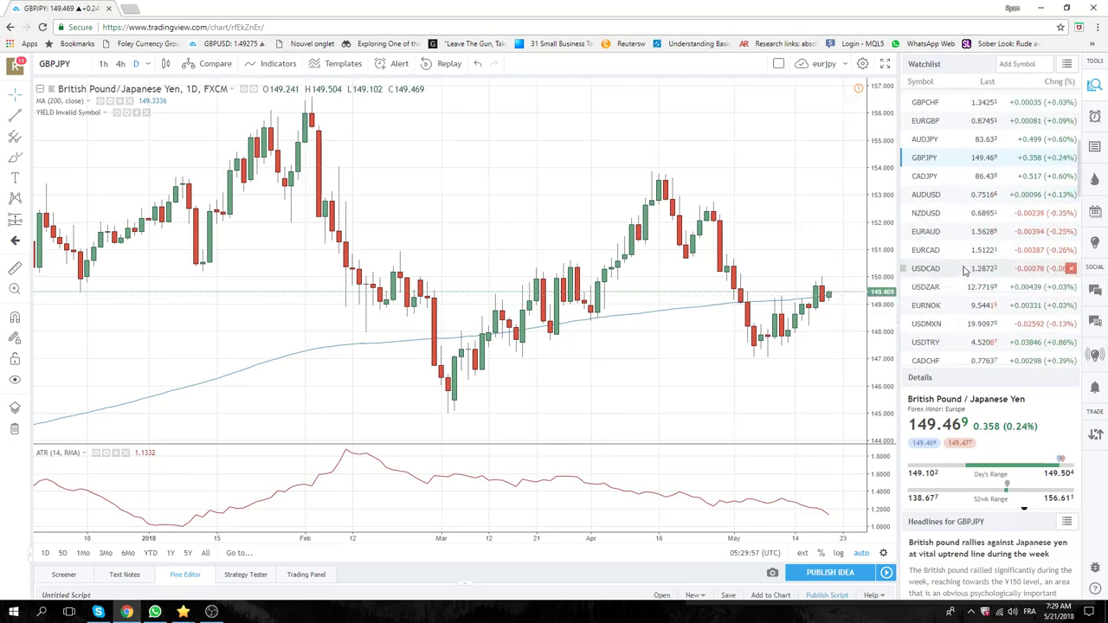
Step: Load the EURNOK daily chart from the watchlist and scroll further down the list
left_click(942, 308)
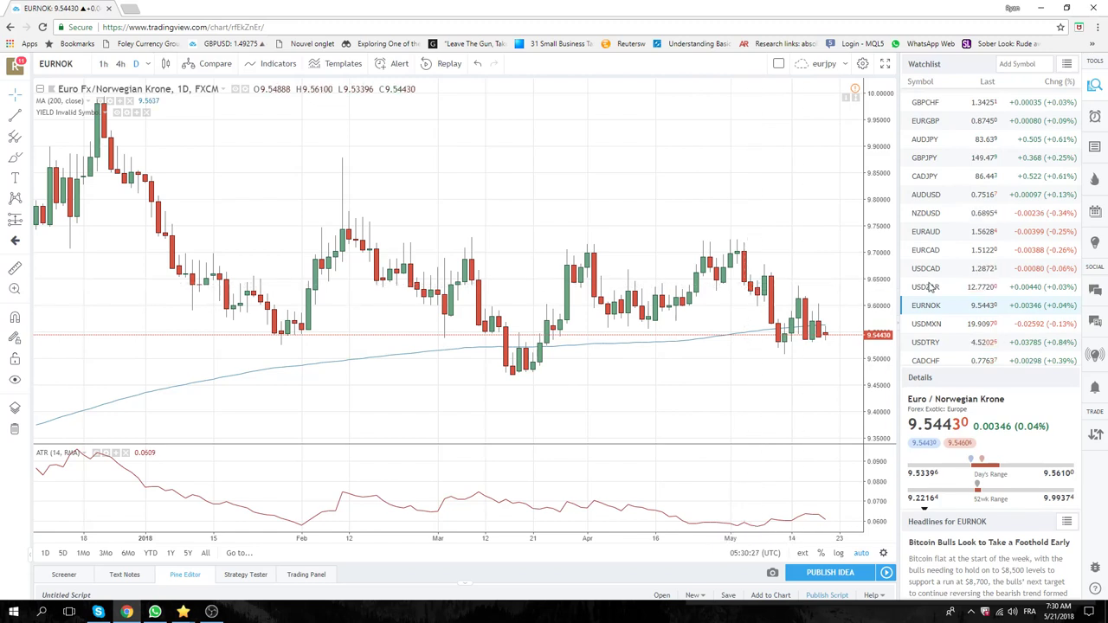
scroll(931, 286, "down", 3)
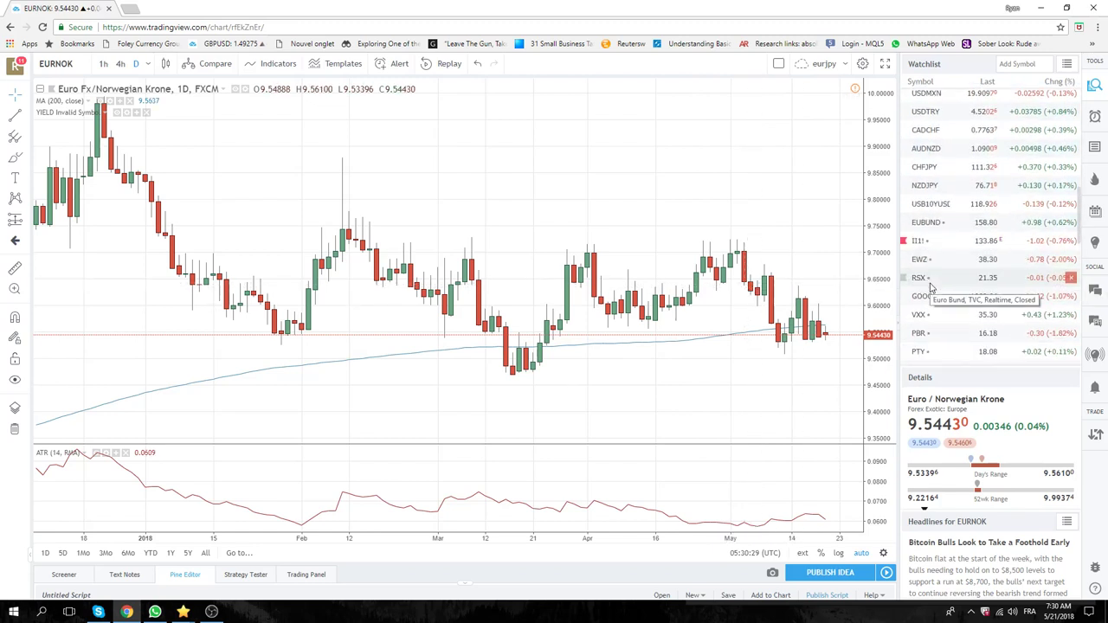
scroll(930, 285, "down", 2)
scroll(930, 285, "down", 5)
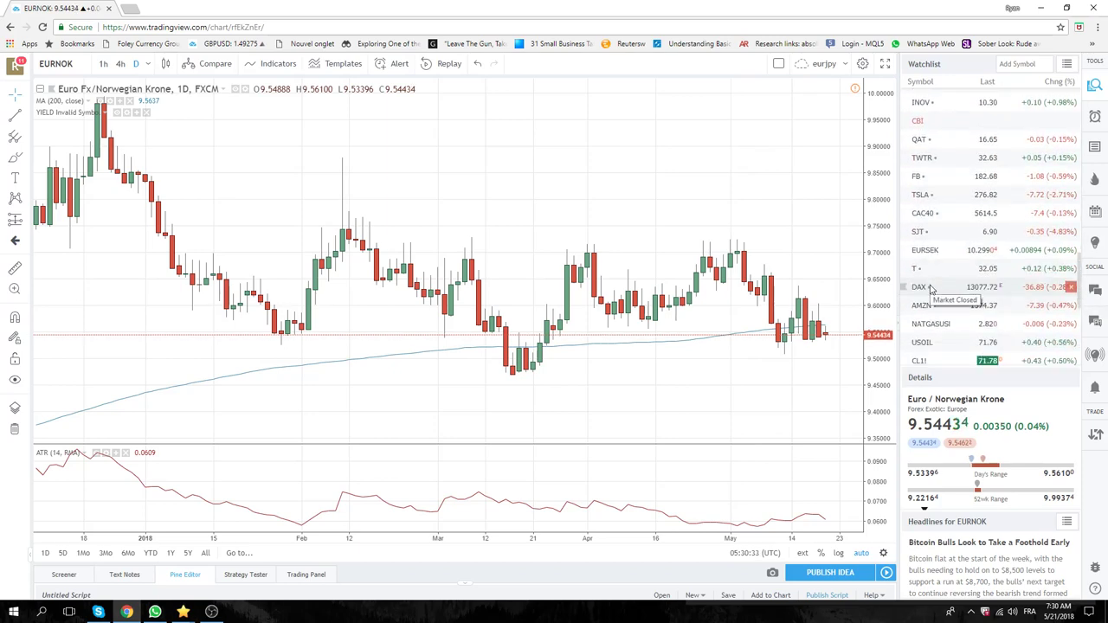
left_click(918, 362)
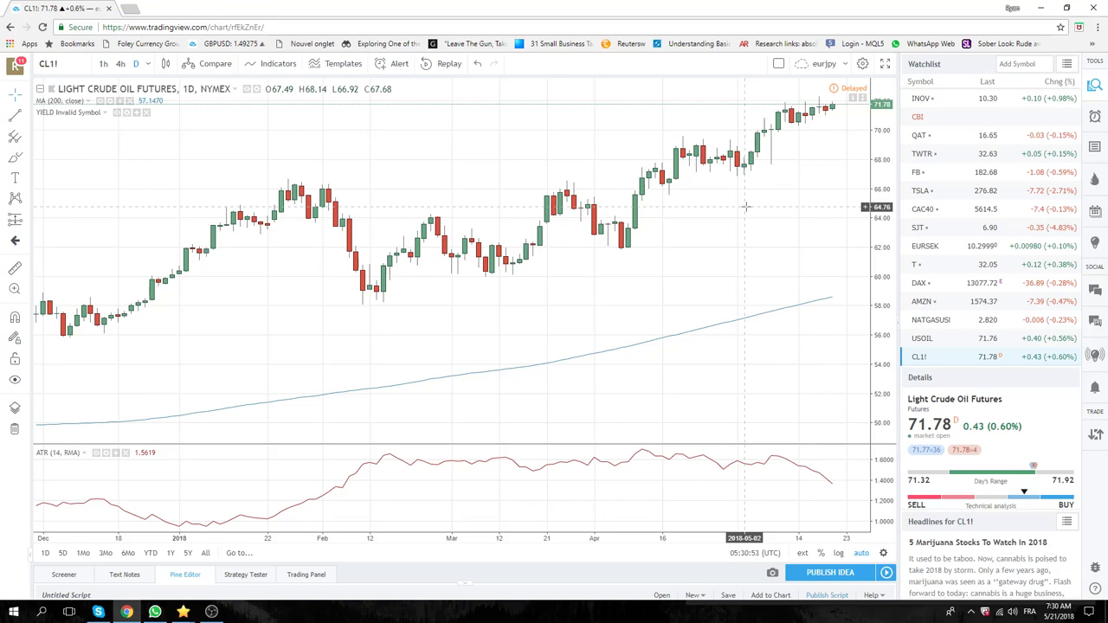
scroll(696, 186, "down", 2)
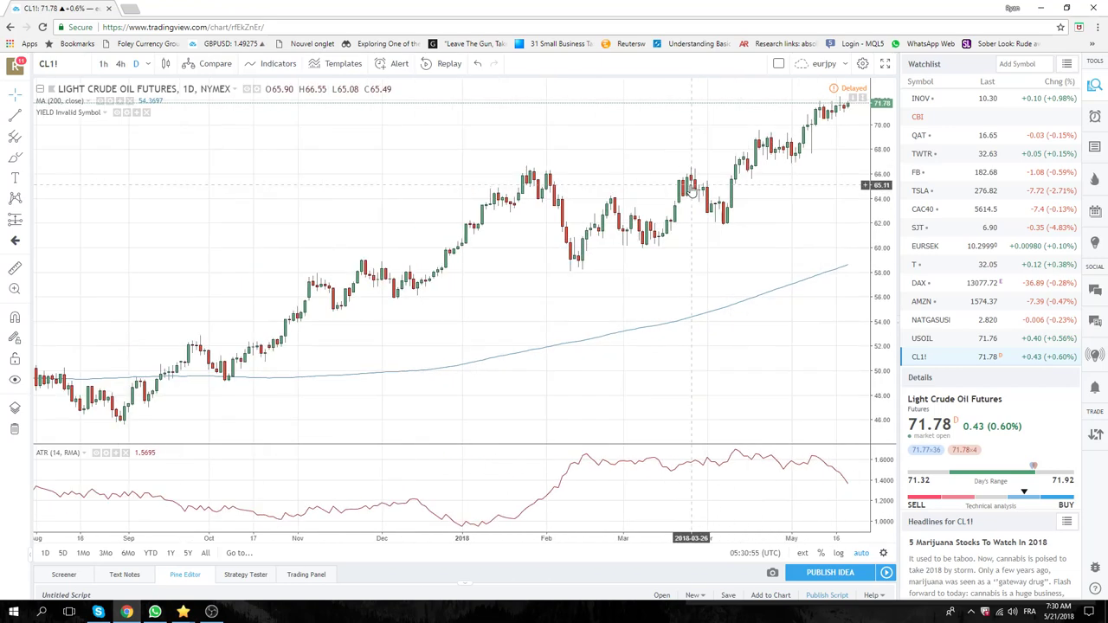
scroll(690, 188, "up", 2)
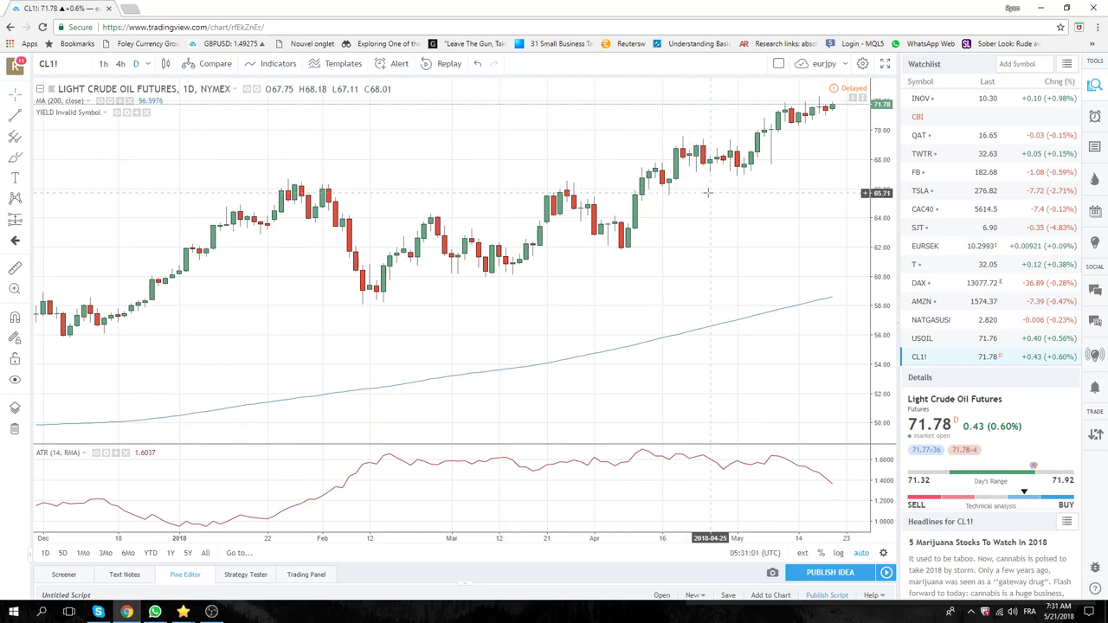
scroll(948, 208, "down", 3)
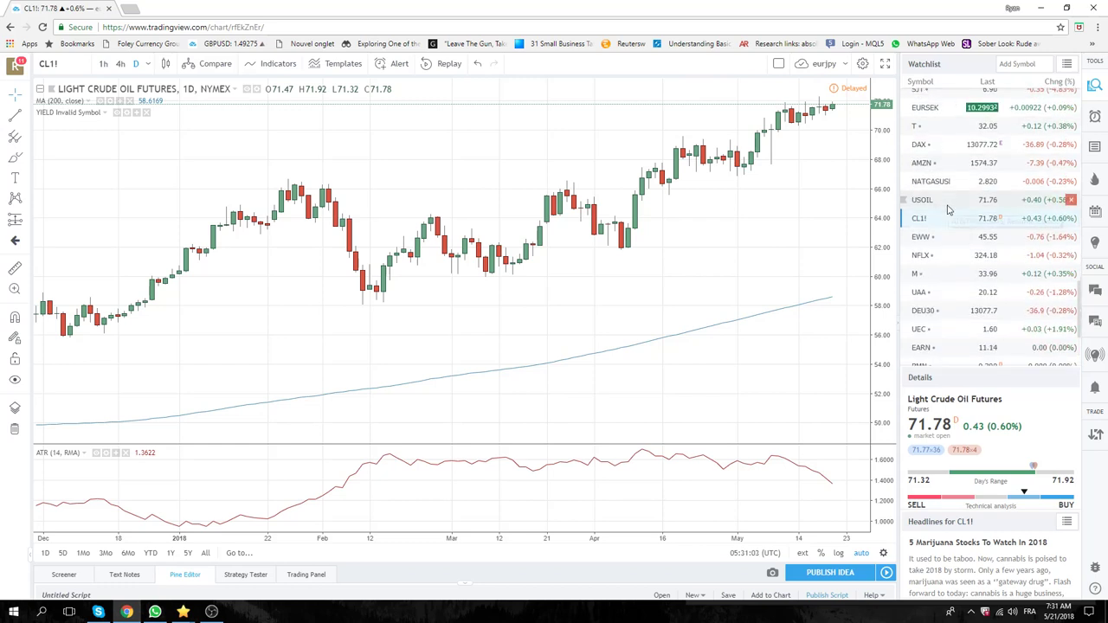
scroll(948, 208, "down", 3)
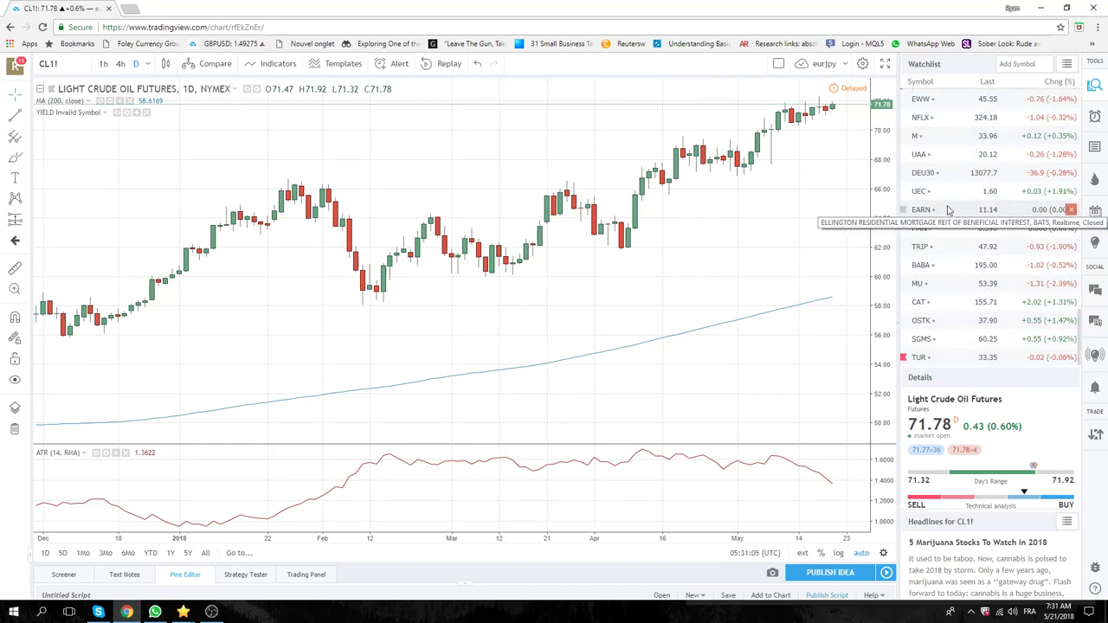
scroll(948, 209, "up", 5)
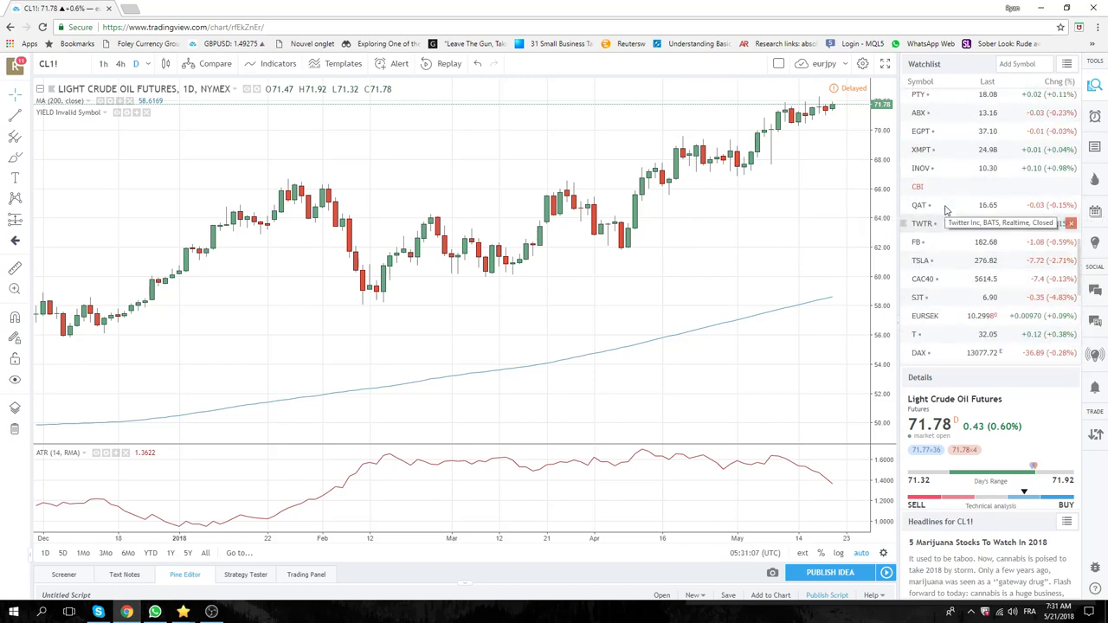
scroll(945, 210, "up", 5)
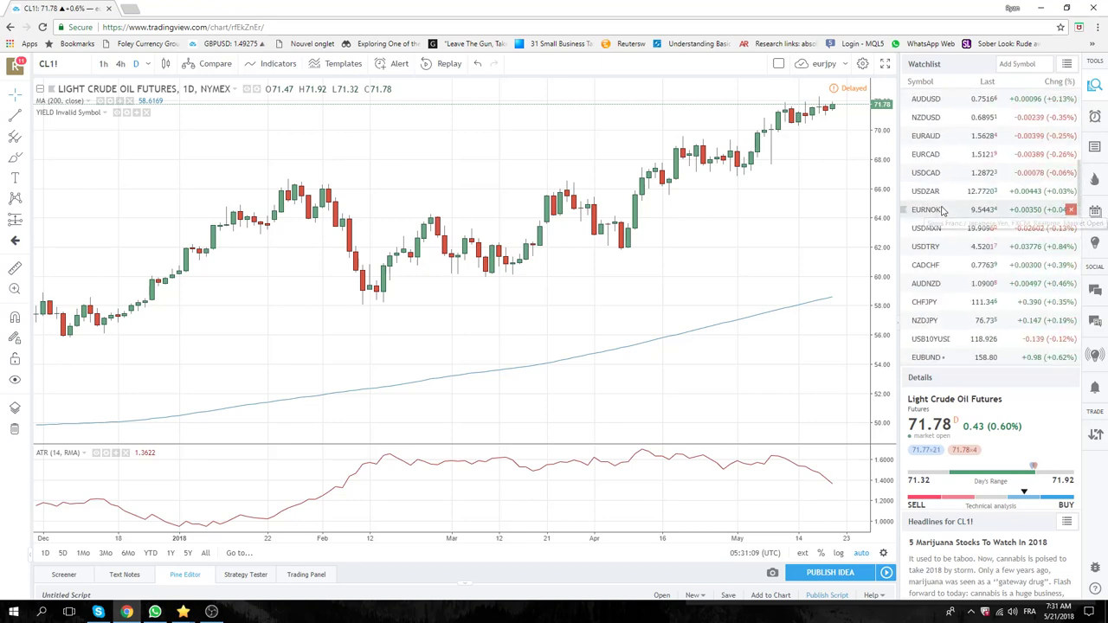
scroll(945, 199, "up", 2)
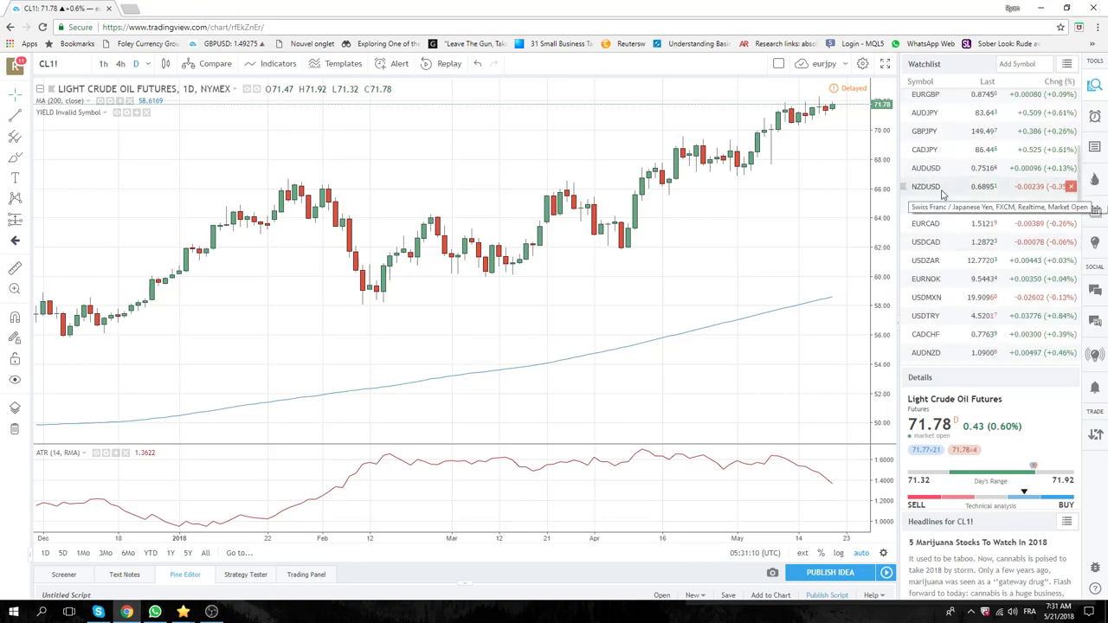
Step: Load the AUDJPY daily chart from the watchlist
left_click(944, 115)
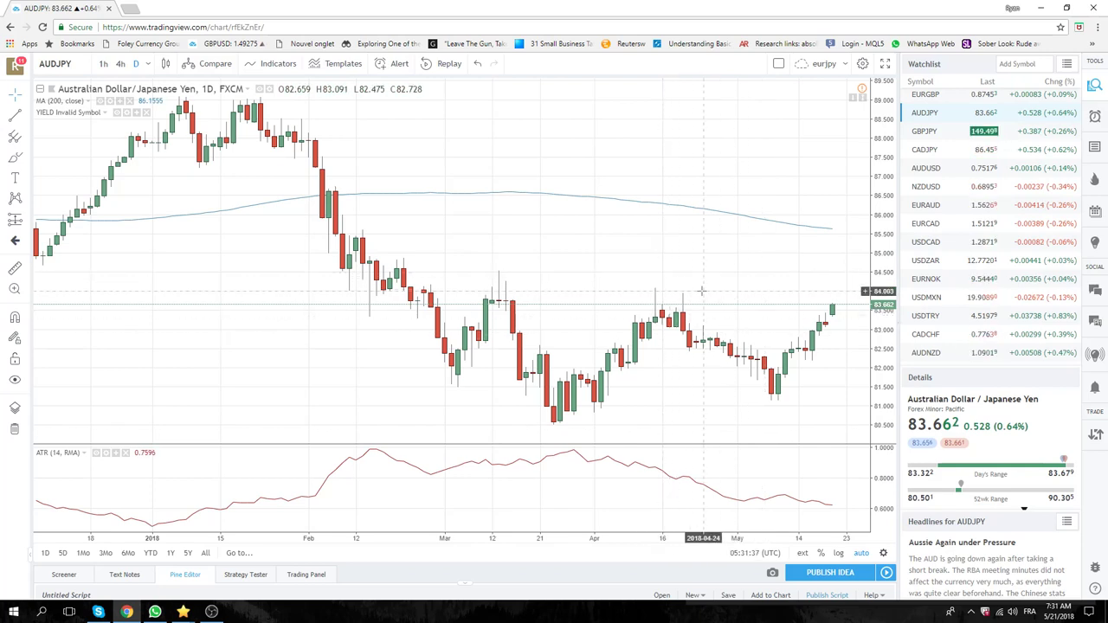
Step: Load the CADJPY daily chart and scroll the watchlist back up
left_click(919, 149)
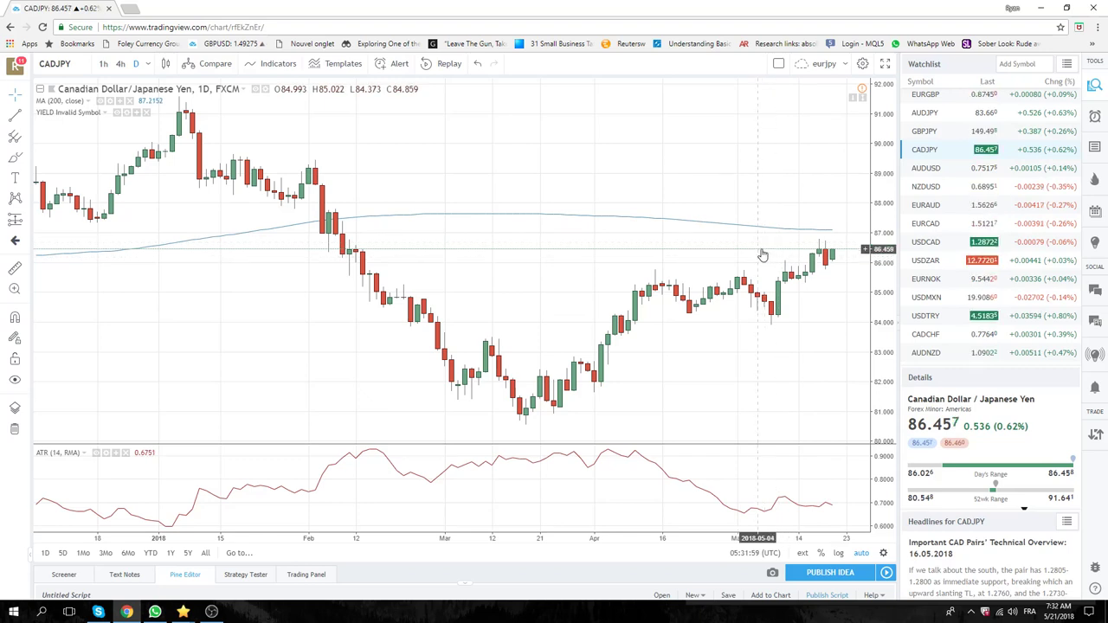
scroll(950, 238, "up", 4)
scroll(950, 238, "up", 3)
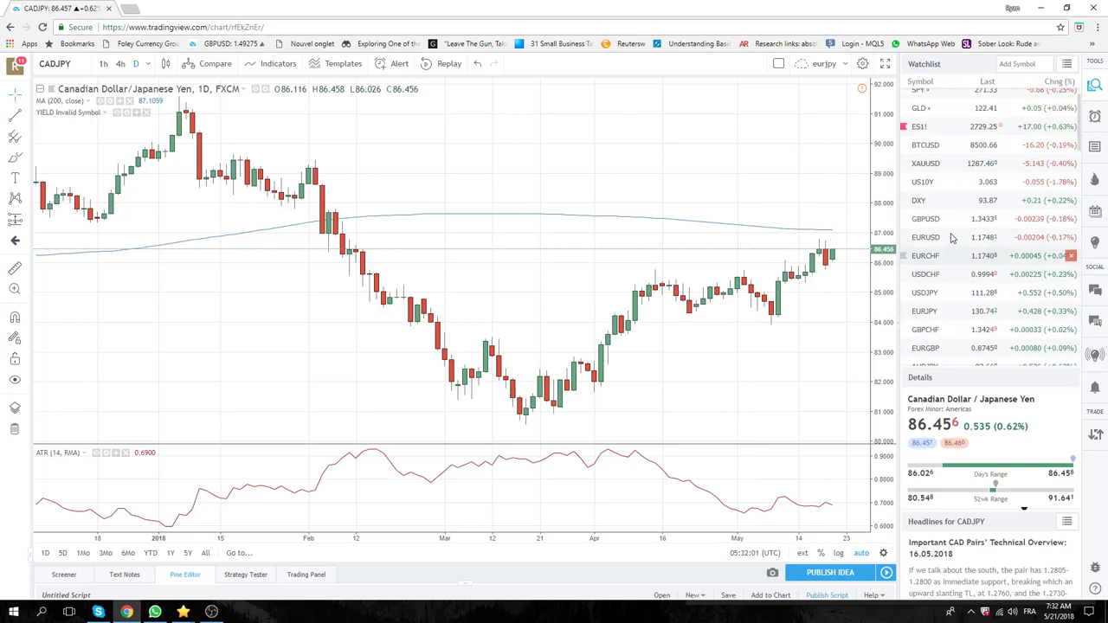
Step: Load the ES1! S&P 500 E-mini futures daily chart from the watchlist
left_click(928, 154)
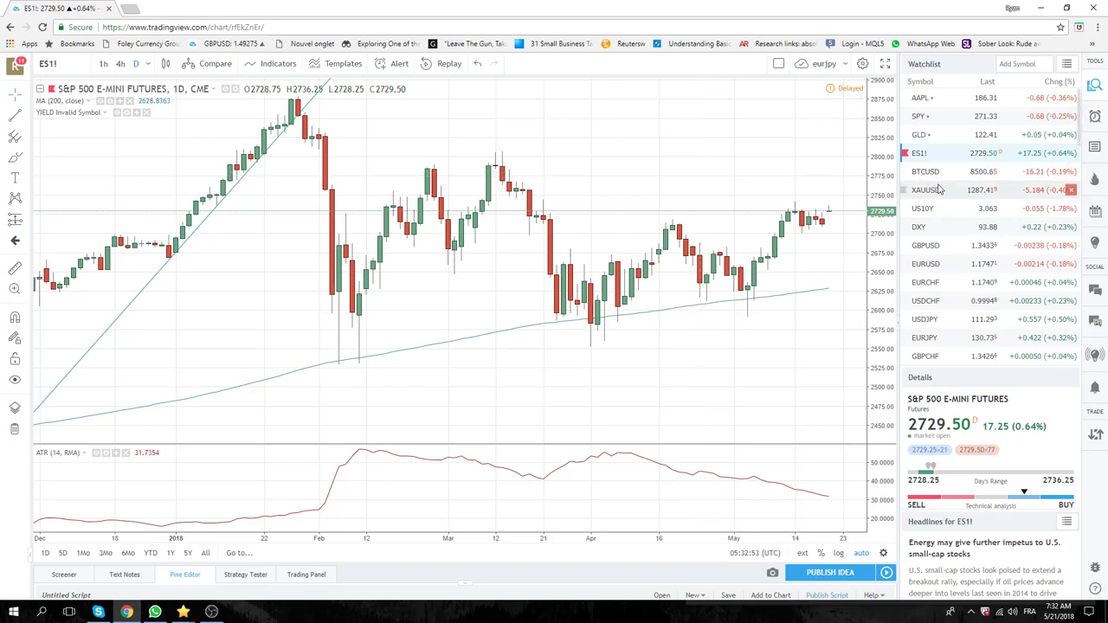
scroll(943, 195, "down", 2)
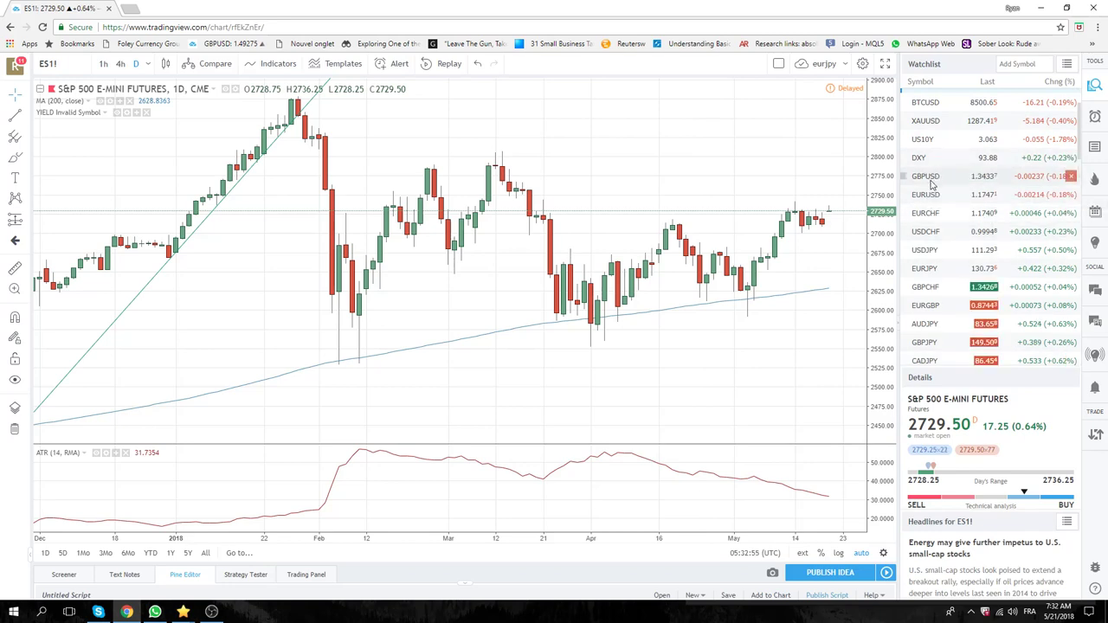
Step: Review the GBPUSD daily chart, then switch to the EURNOK chart
left_click(931, 179)
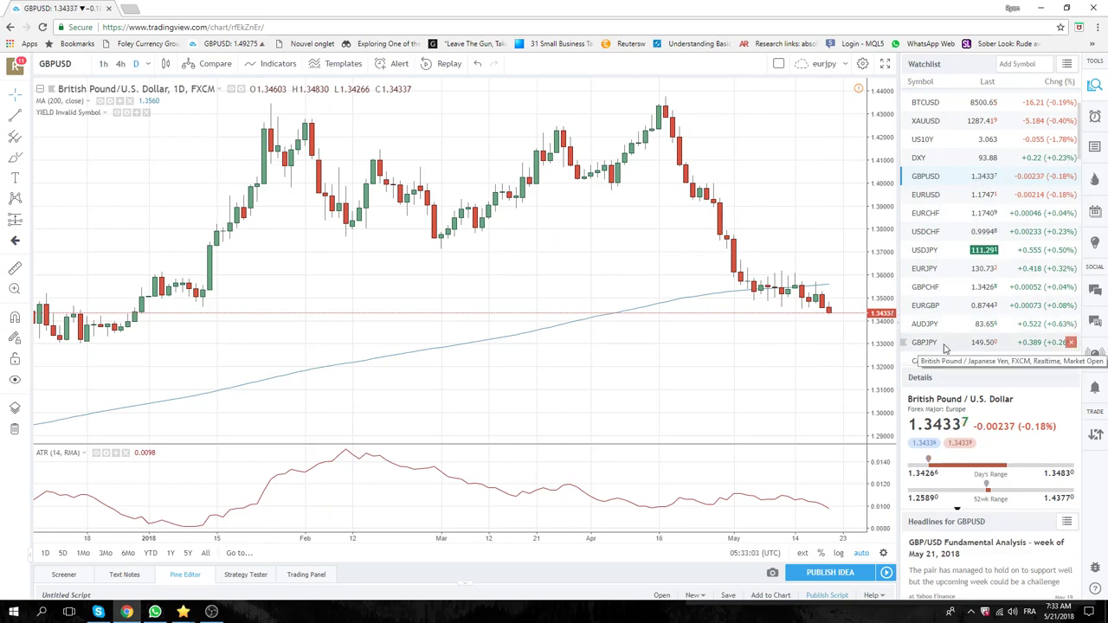
scroll(952, 280, "down", 1)
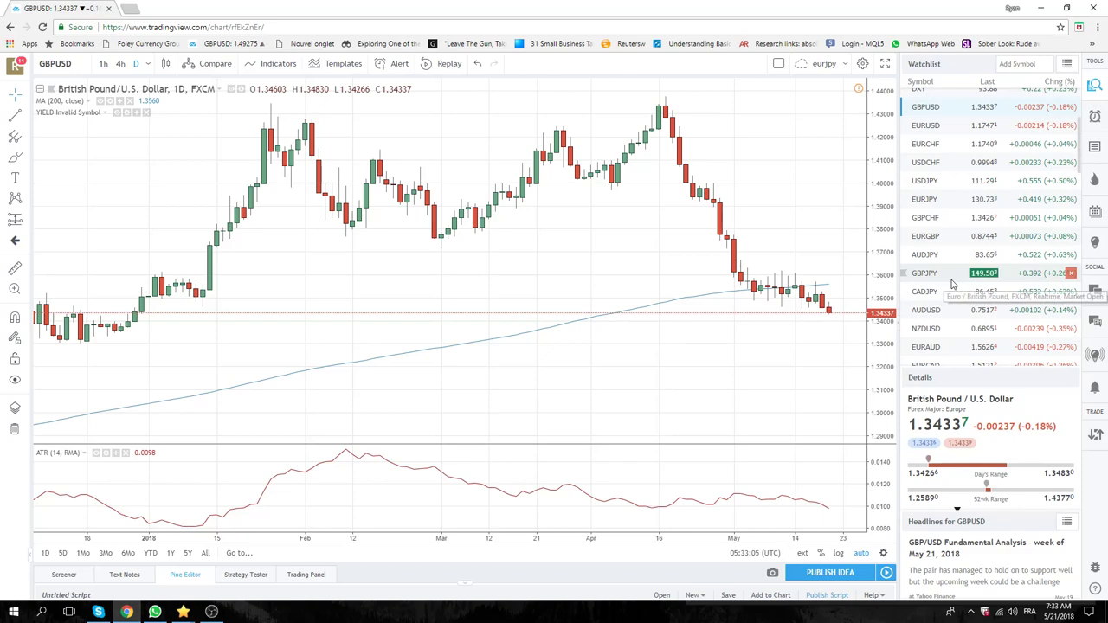
scroll(952, 284, "down", 2)
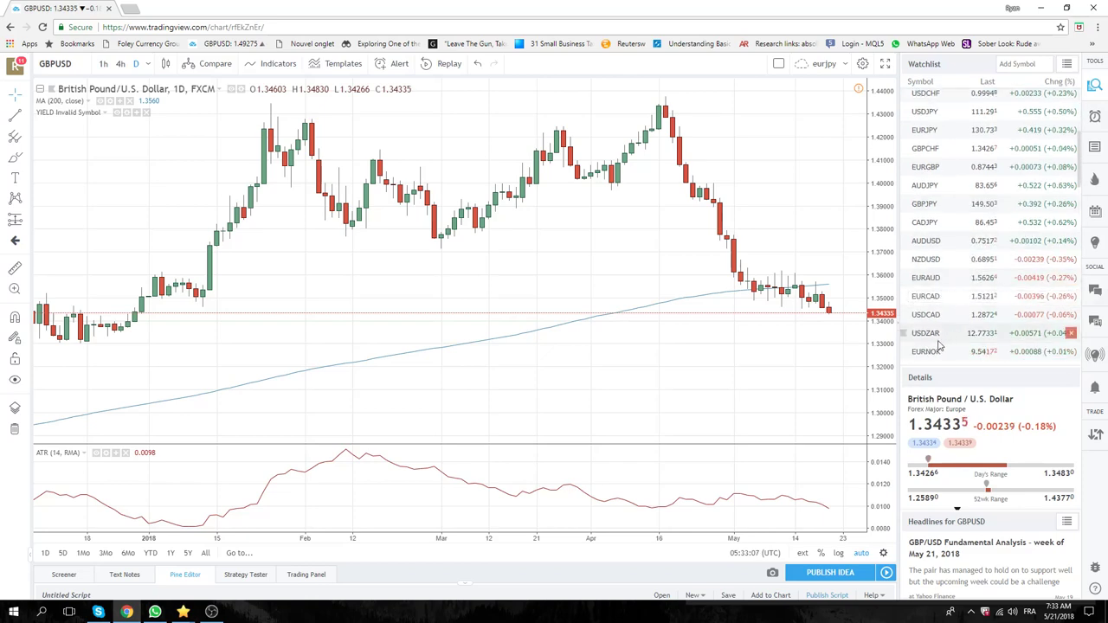
left_click(935, 350)
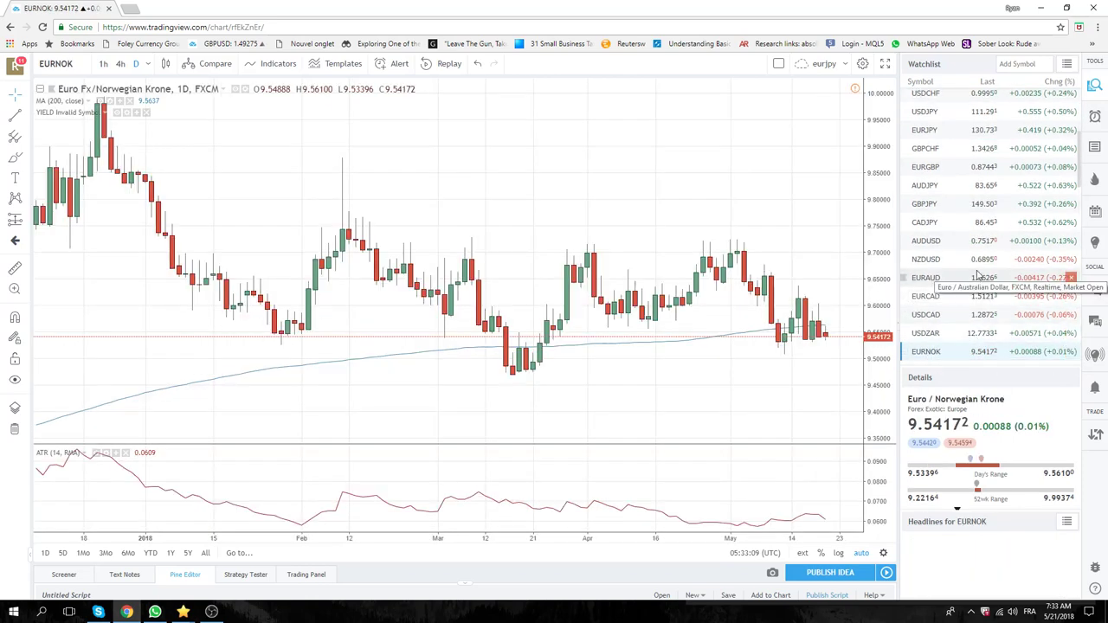